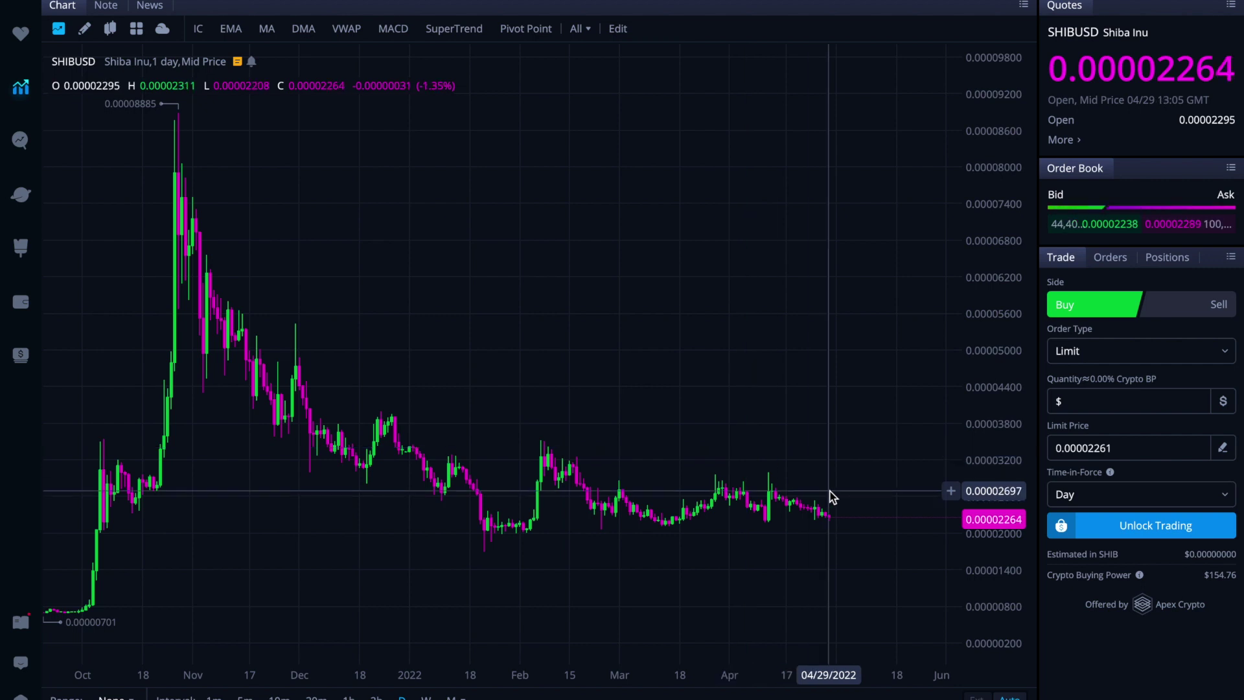
Step: Draw a descending trendline on the SHIBUSD daily chart from the mid-April candles down to about 0.00001943 in late May
scroll(832, 496, up, 8)
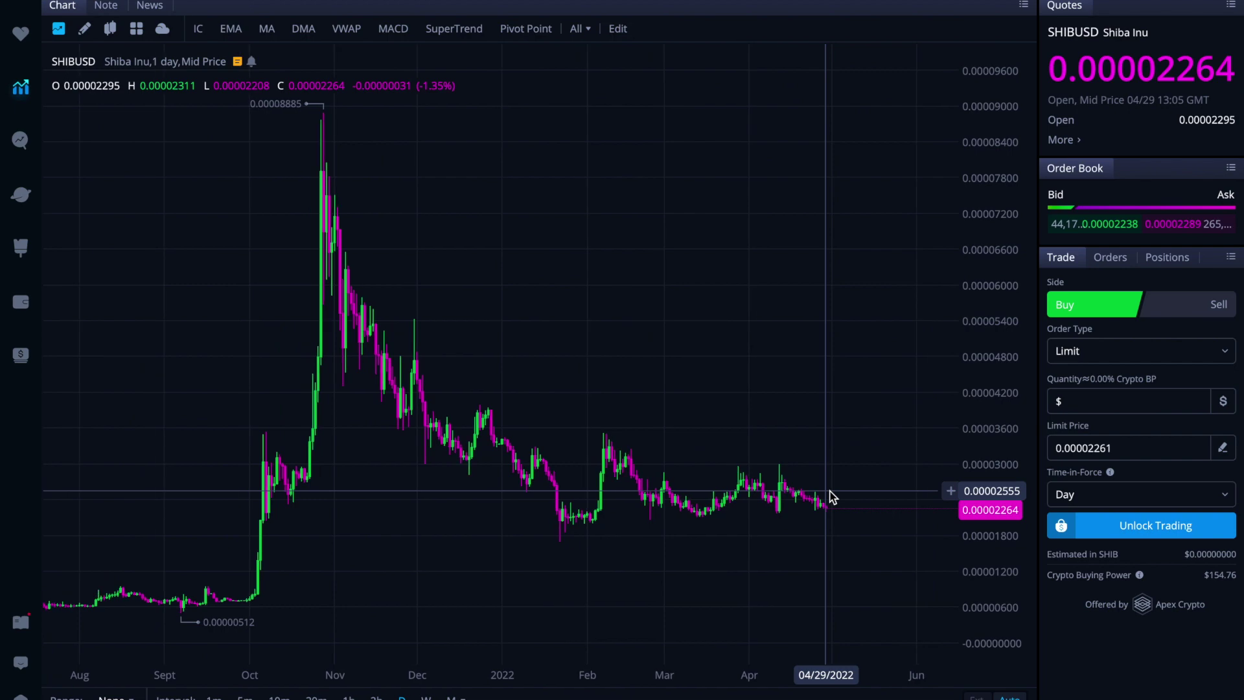
scroll(832, 496, right, 5)
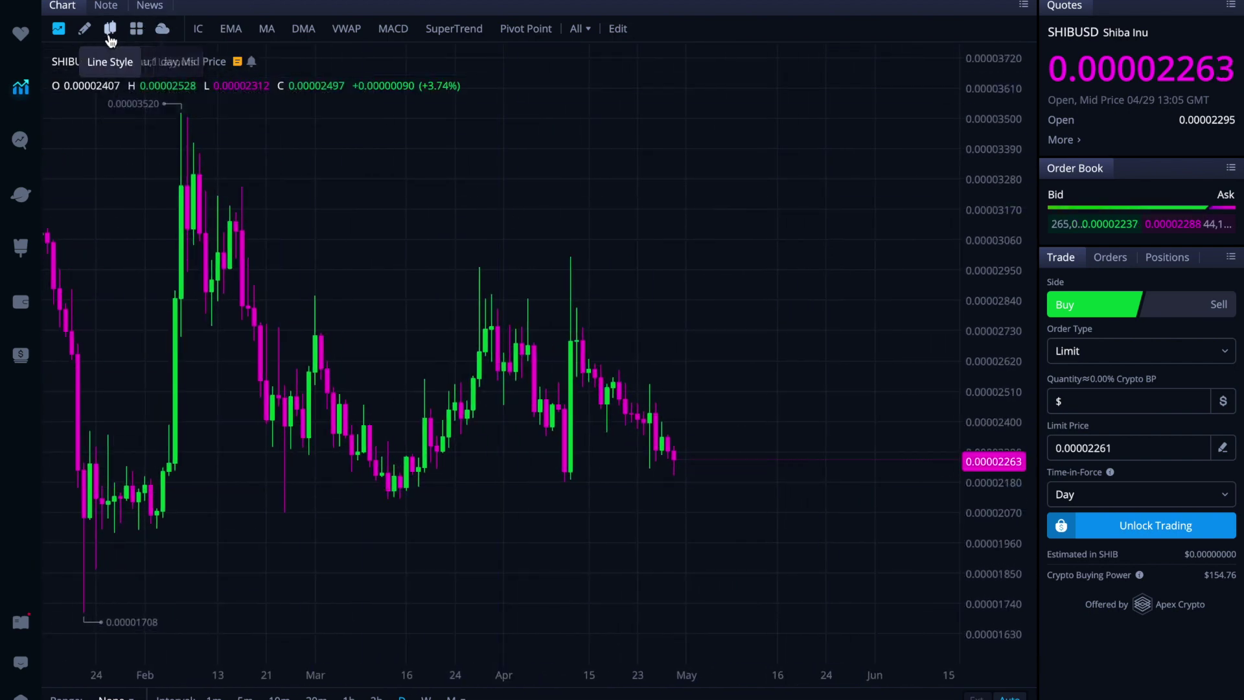
click(85, 29)
click(217, 30)
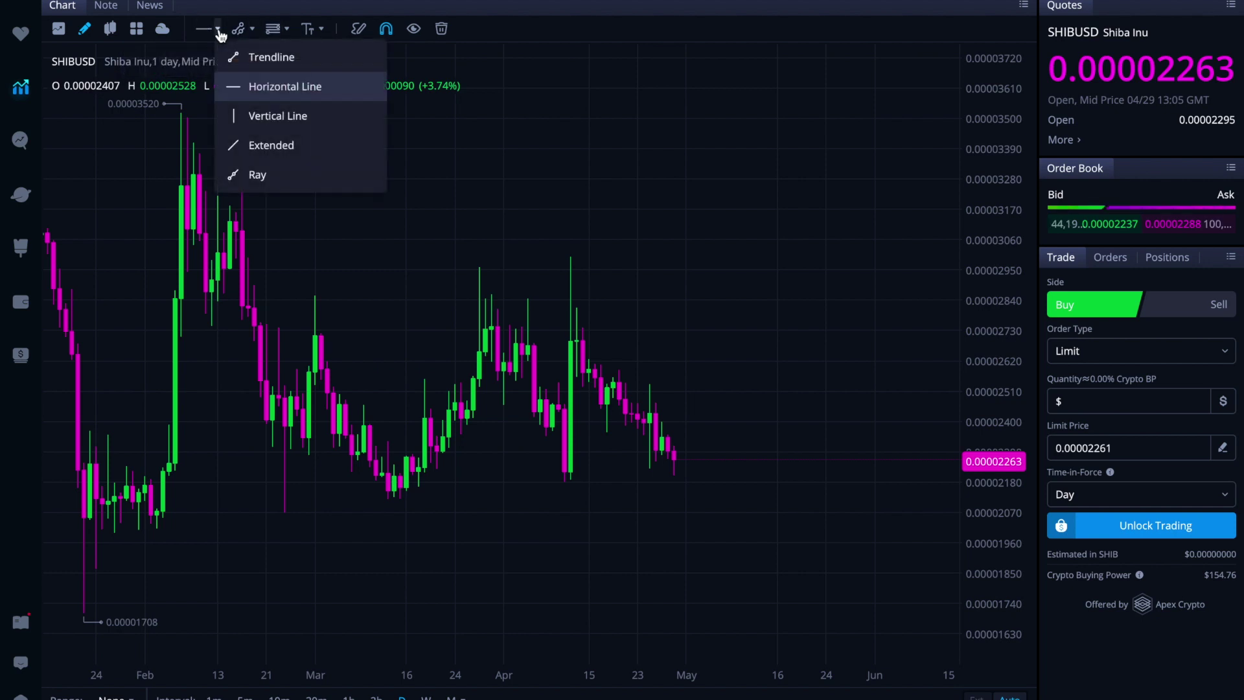
click(260, 56)
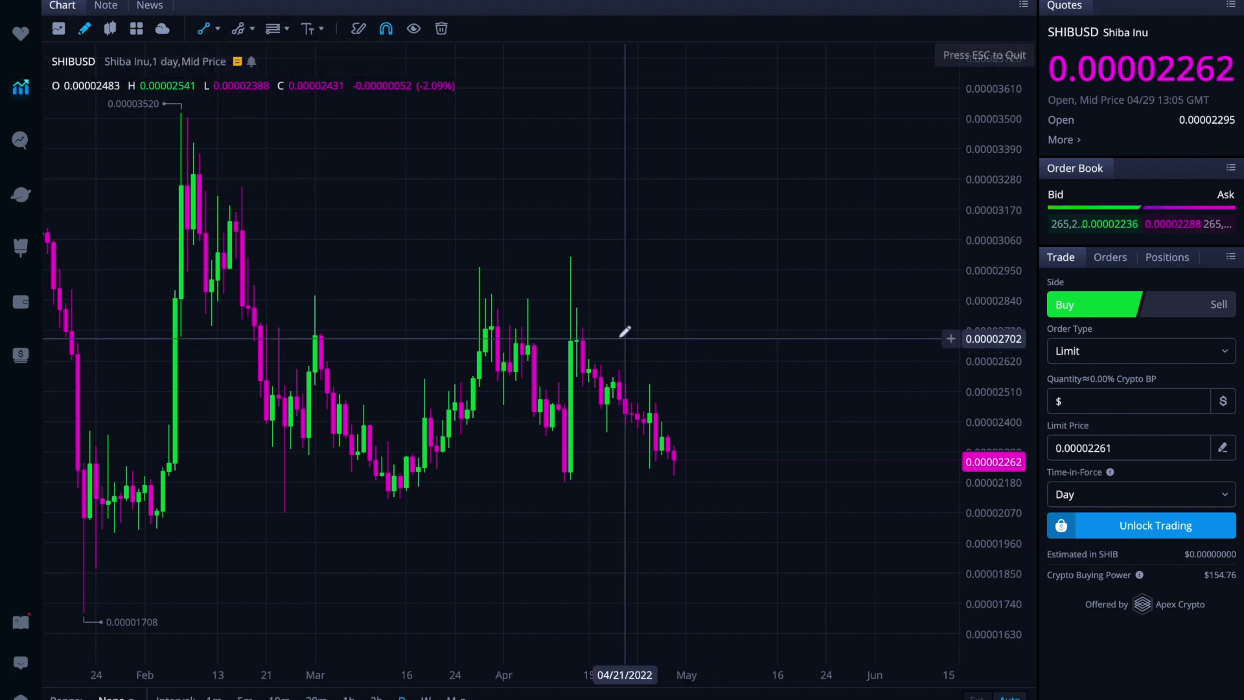
click(582, 336)
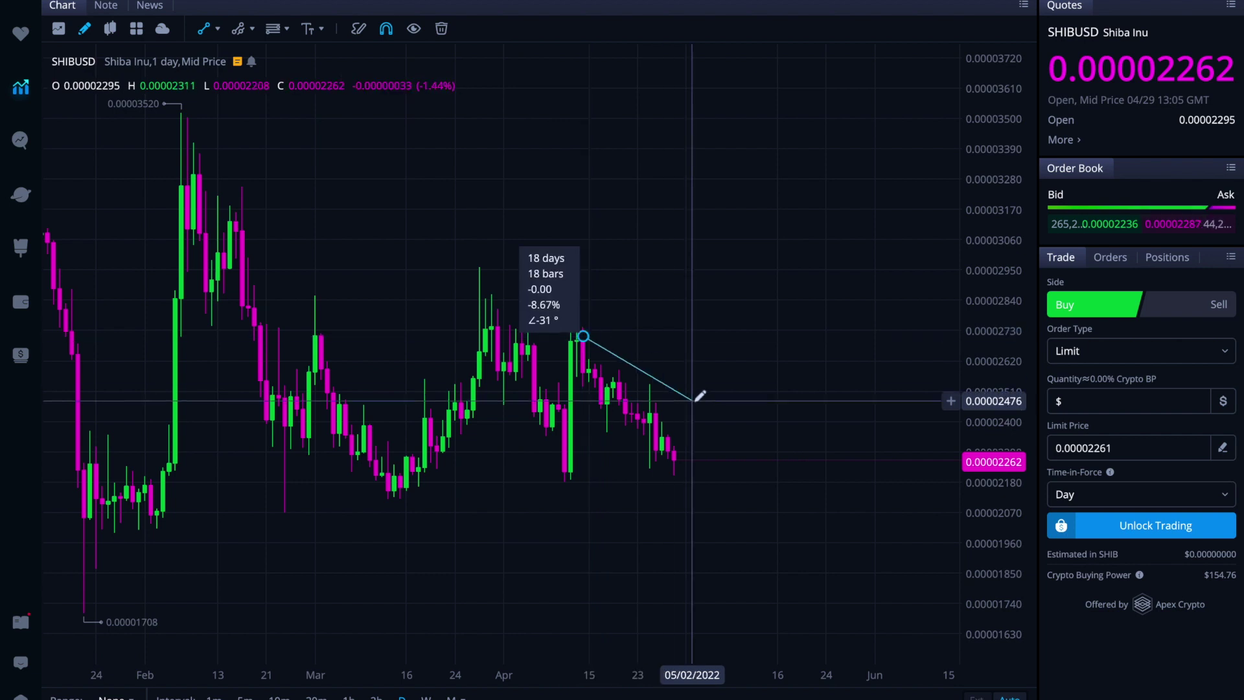
click(827, 548)
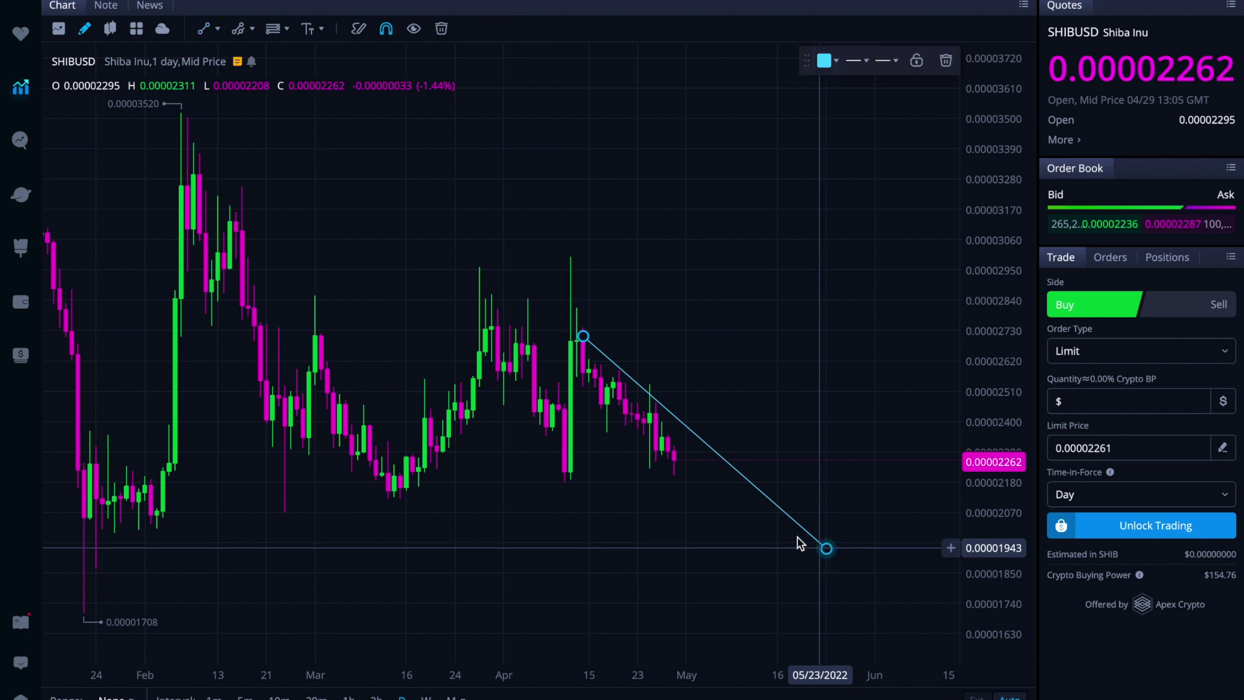
Step: Adjust both trendline endpoints so it starts at the mid-April wick and follows the declining highs, and color it yellow
drag(583, 336, 576, 308)
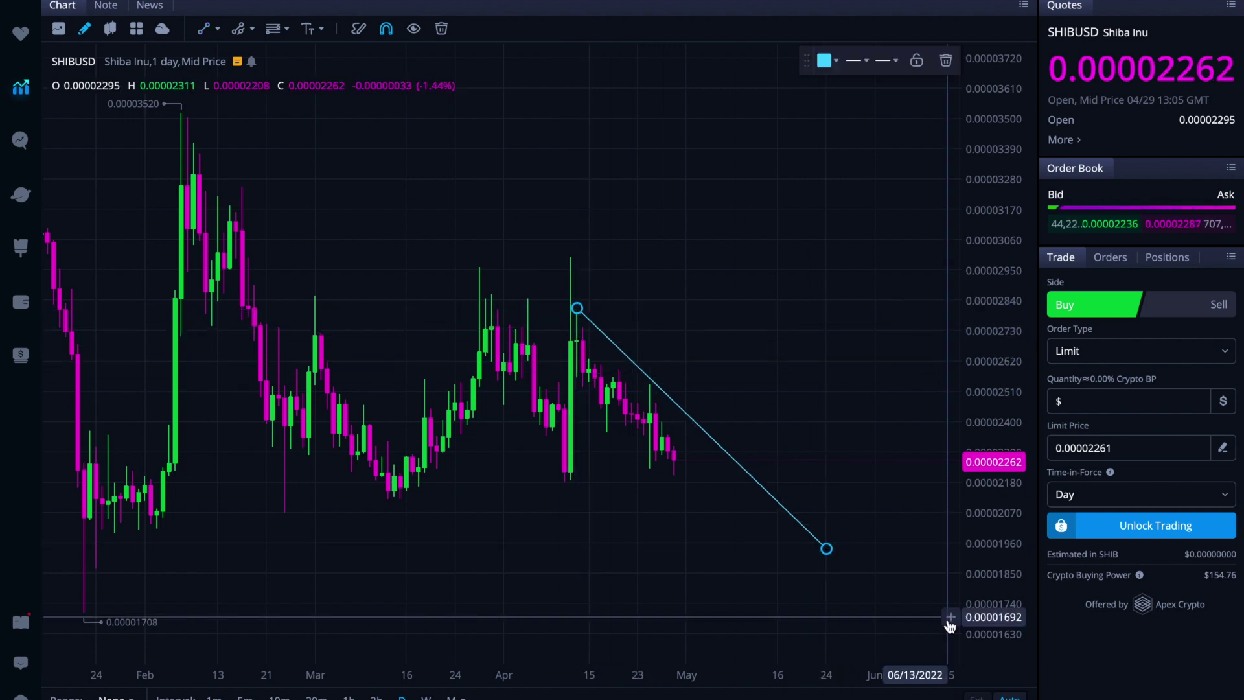
drag(829, 551, 821, 565)
click(826, 60)
click(953, 107)
click(674, 161)
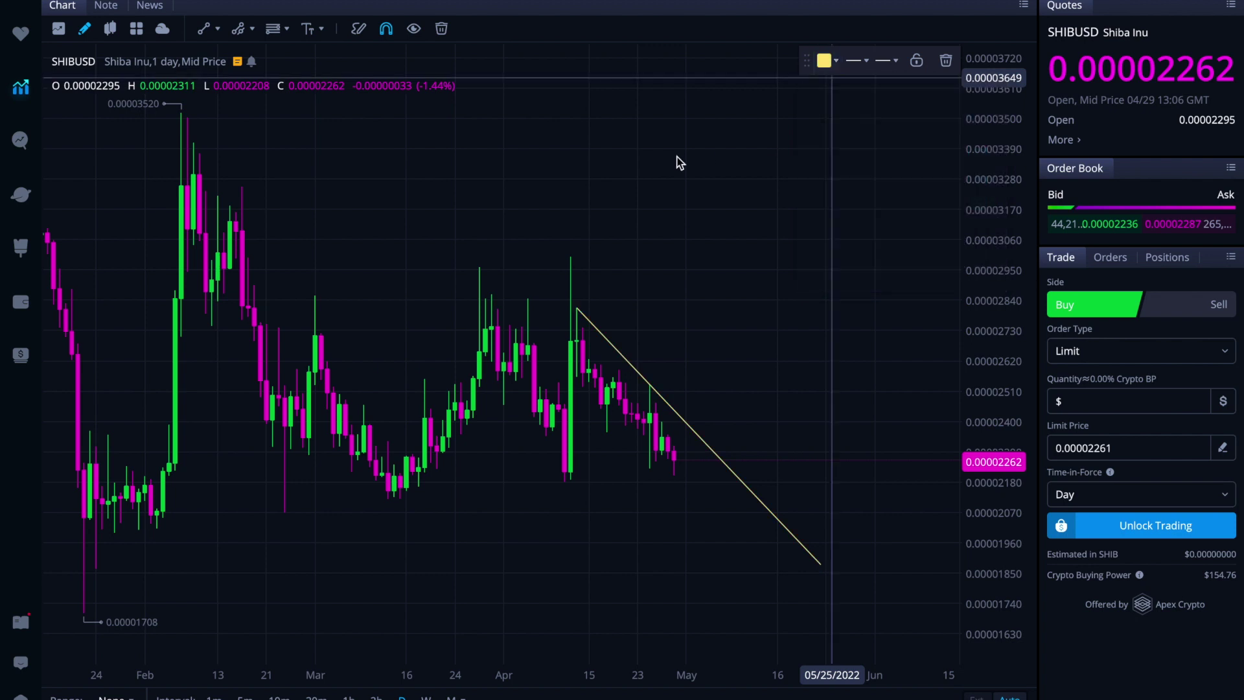
click(675, 162)
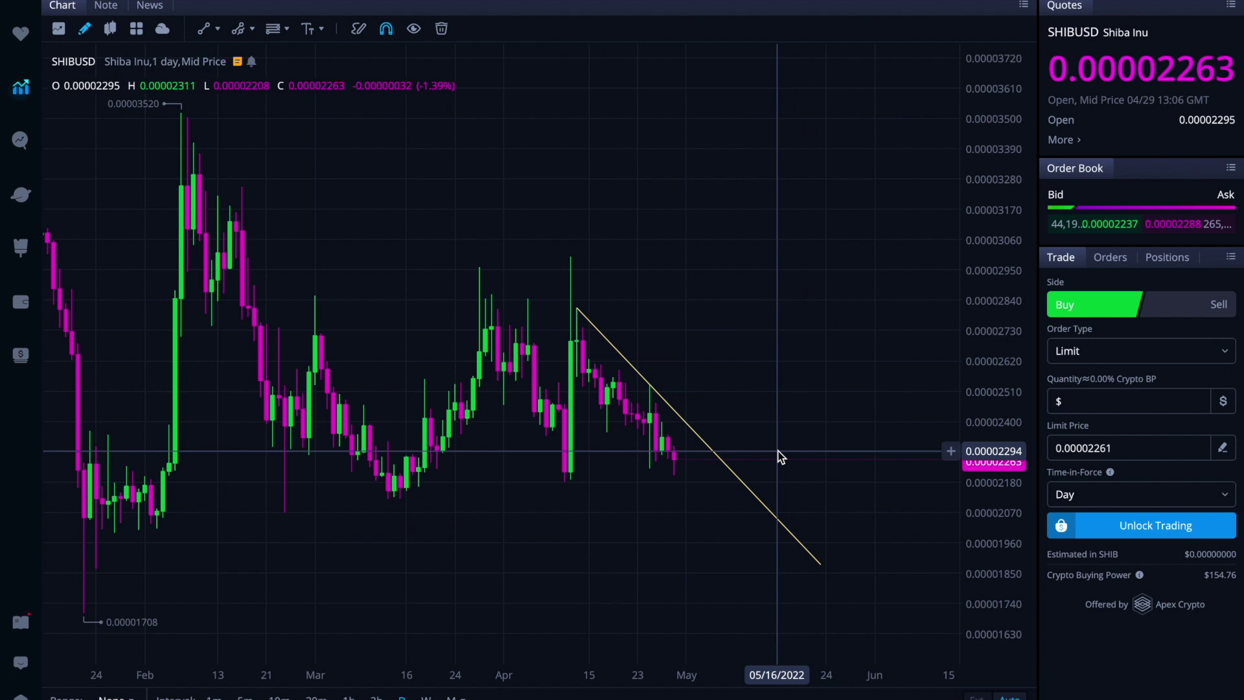
Step: Place a horizontal support line at about 0.00002034, just beneath the late January and early February candles
scroll(781, 457, left, 5)
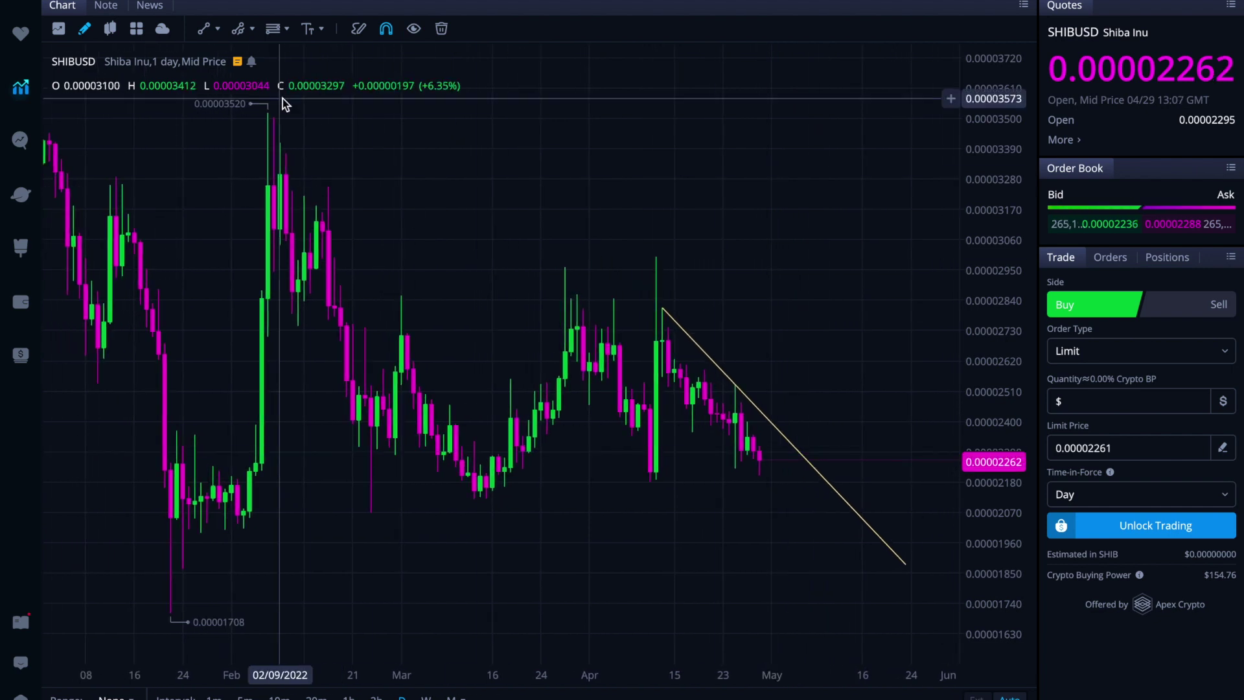
click(219, 29)
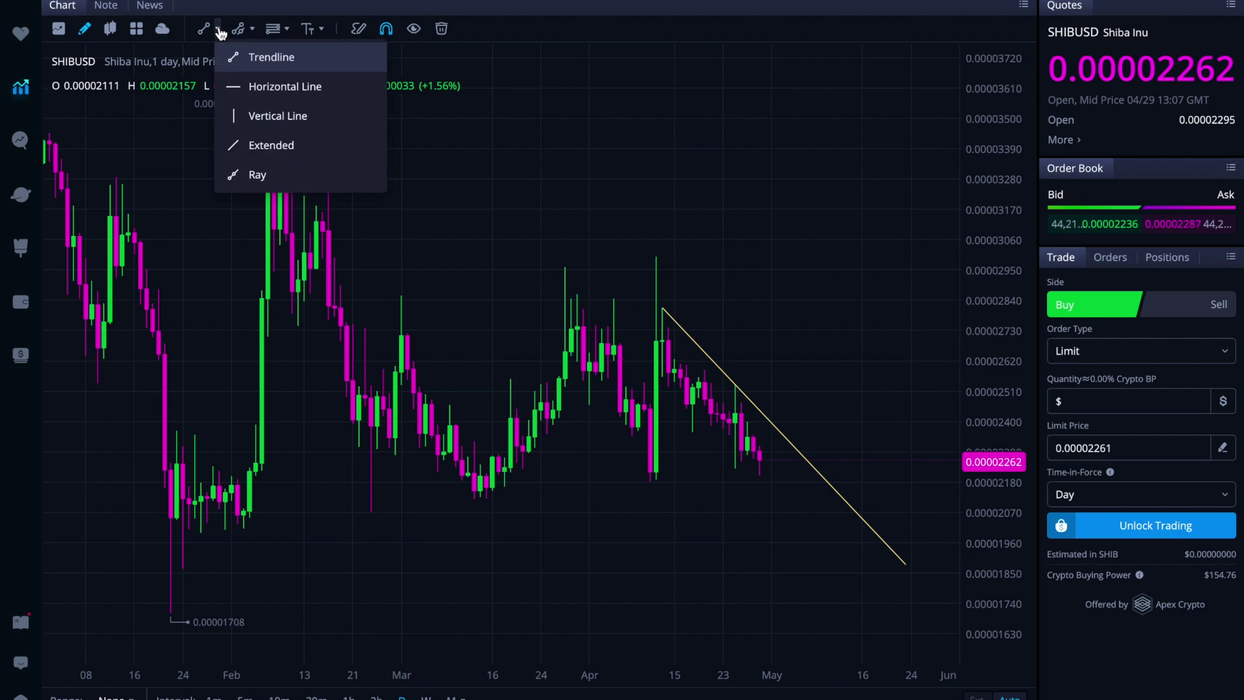
click(260, 84)
scroll(562, 321, down, 5)
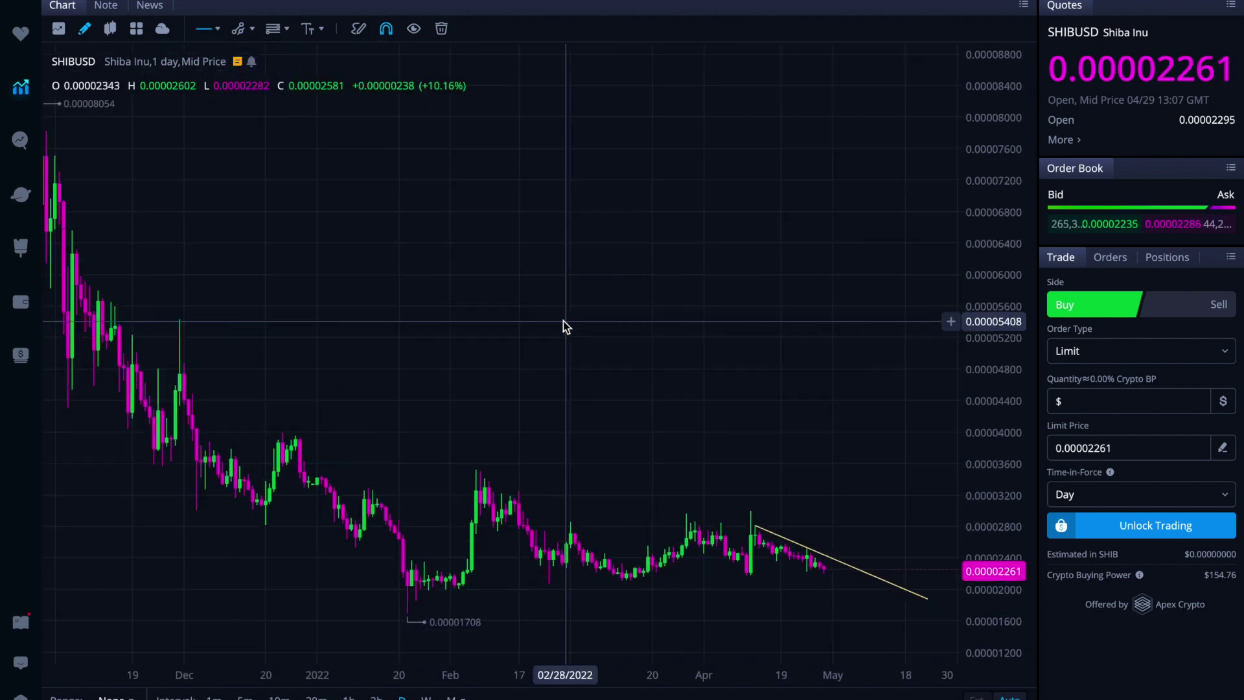
scroll(562, 321, left, 3)
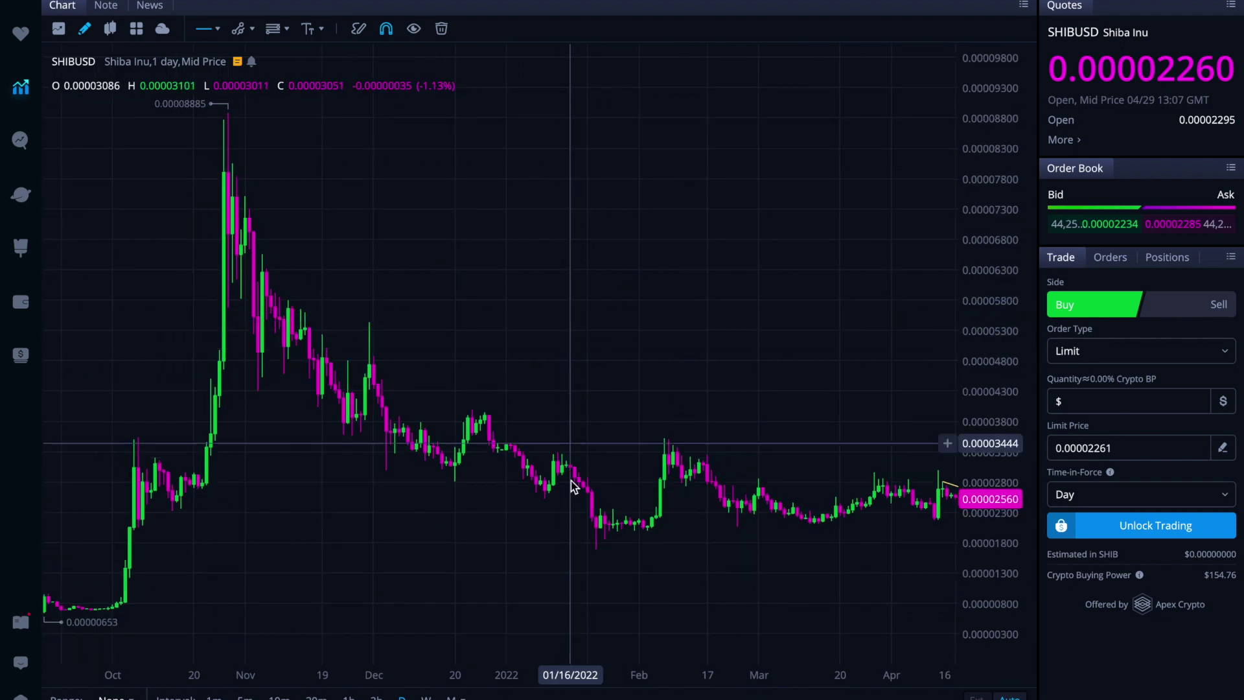
click(567, 528)
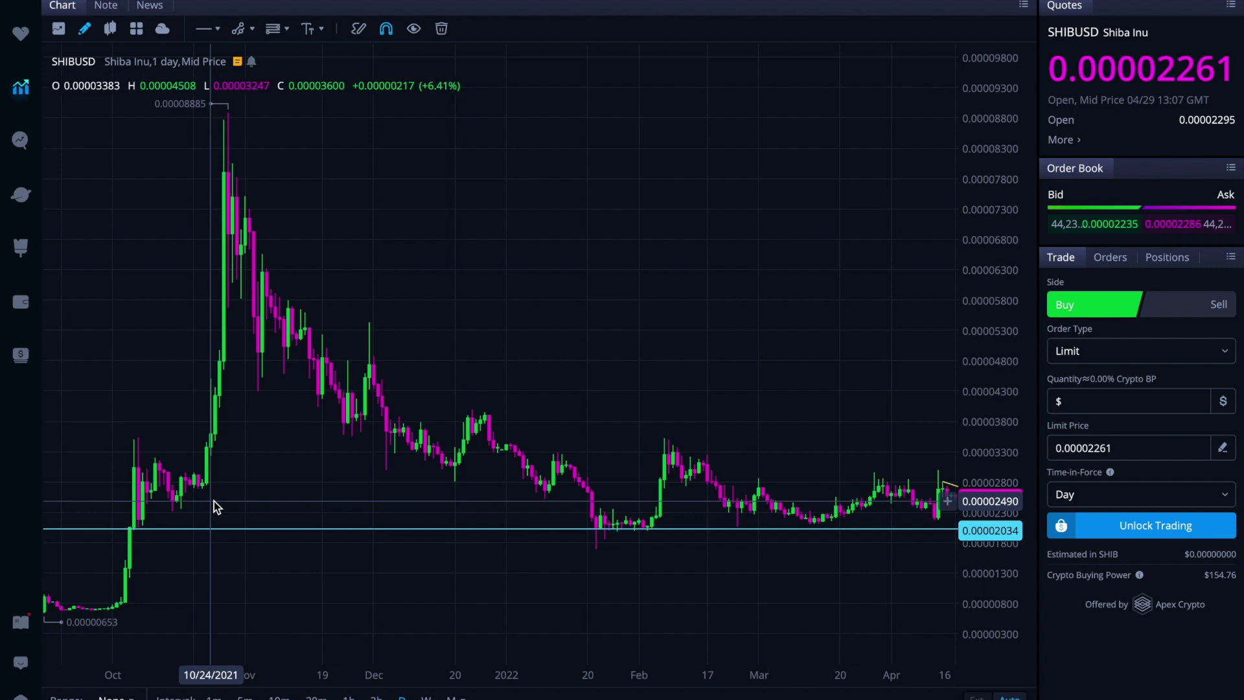
Step: Add two more horizontal lines above the support line, at about 0.00002519 and 0.00002918
click(203, 29)
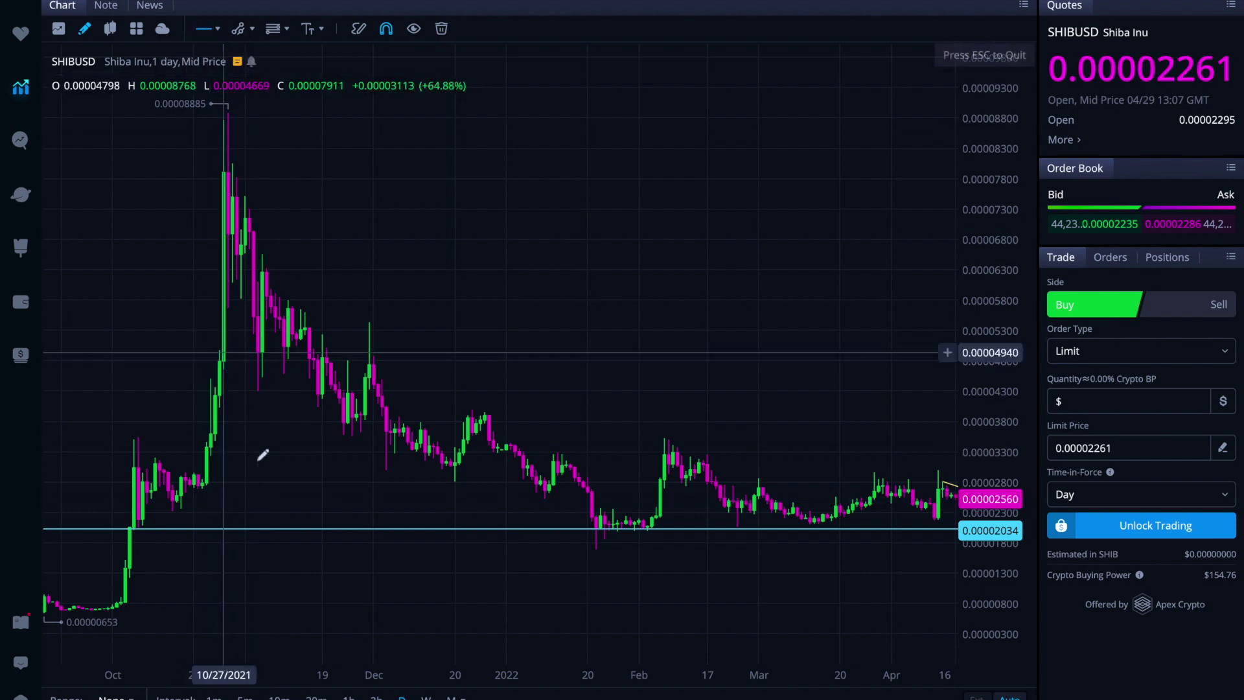
click(237, 499)
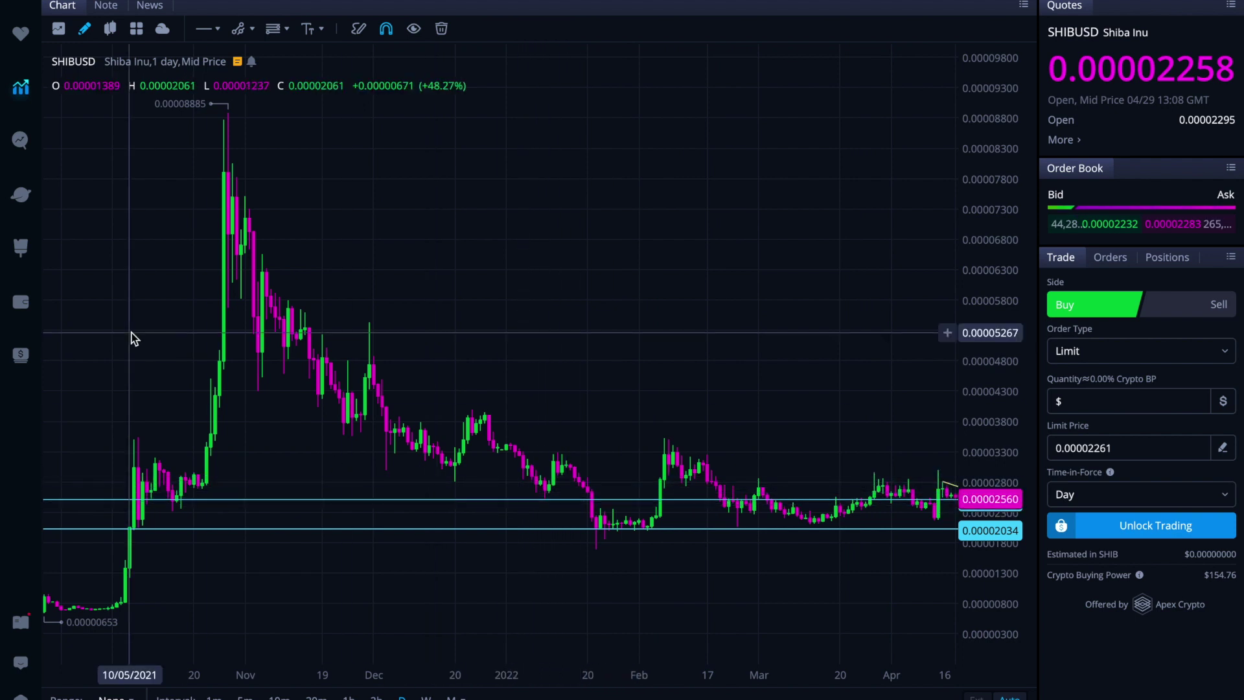
click(205, 32)
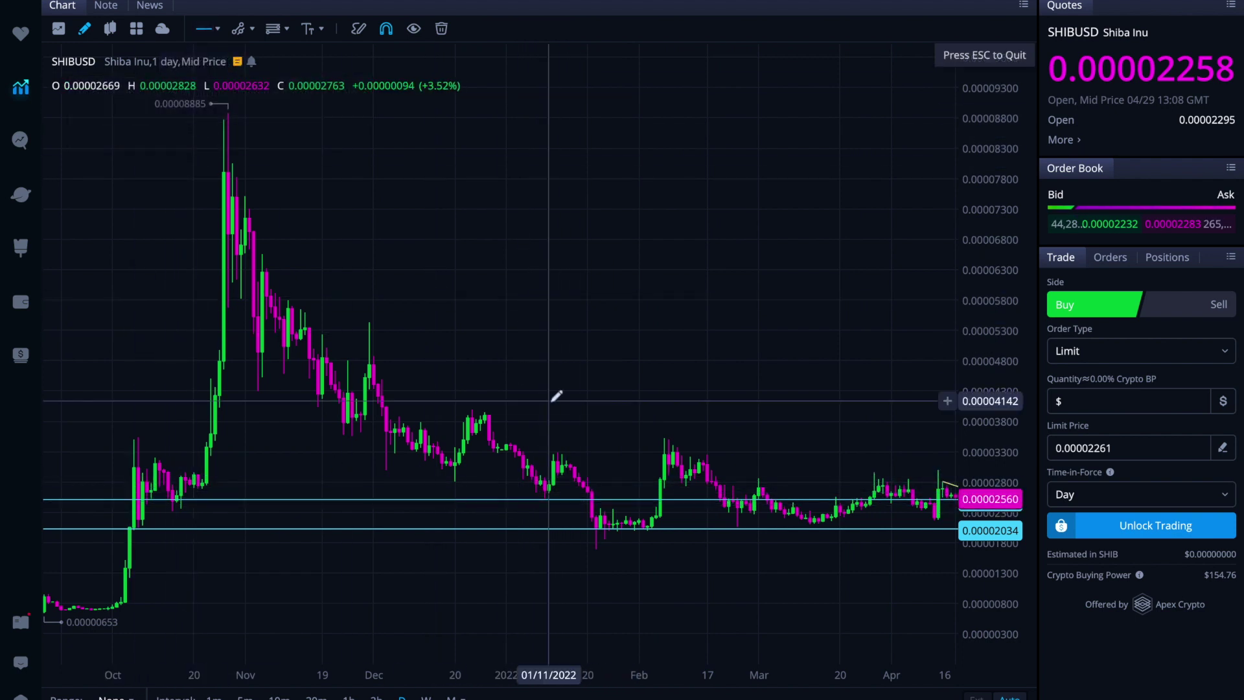
click(579, 487)
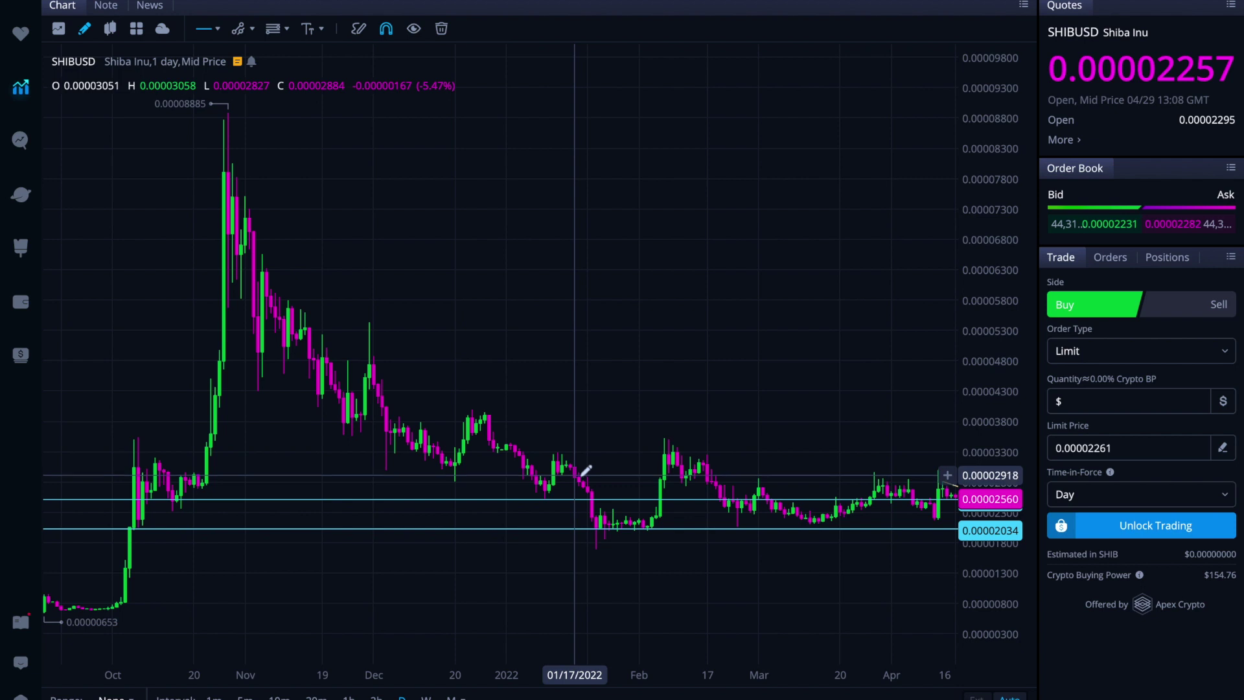
click(577, 475)
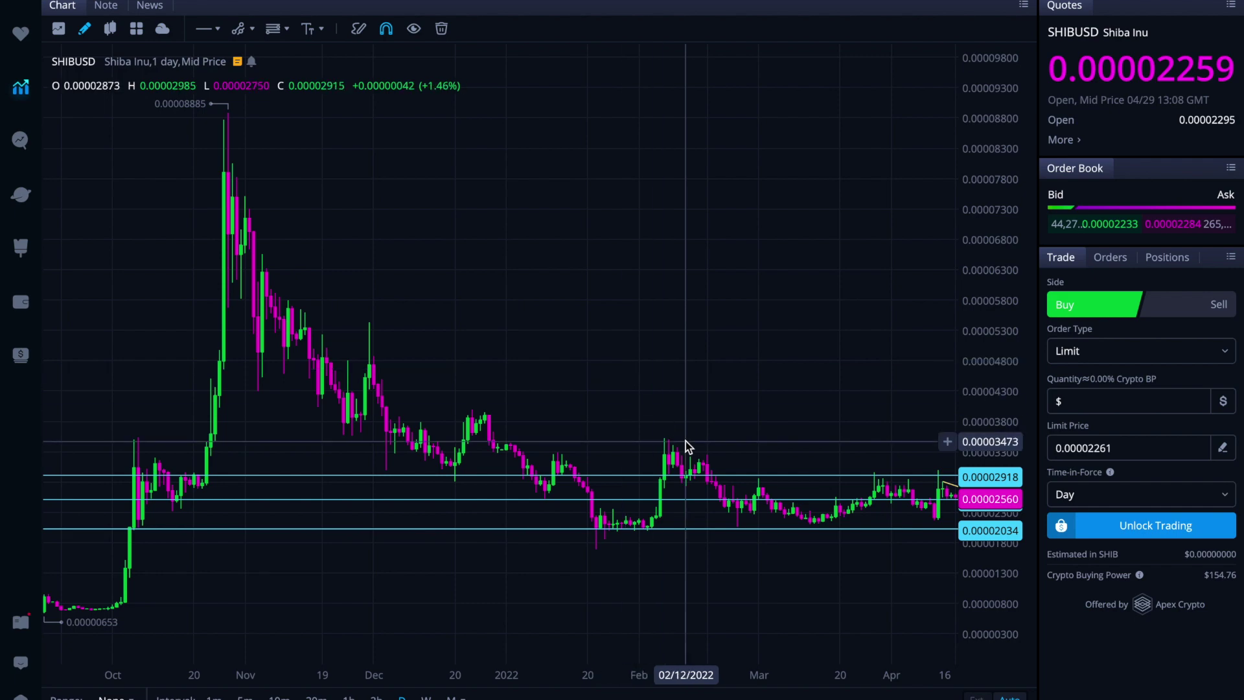
Step: Add a horizontal line at about 0.00002341, through the early April candles between the two lower levels
scroll(685, 441, right, 5)
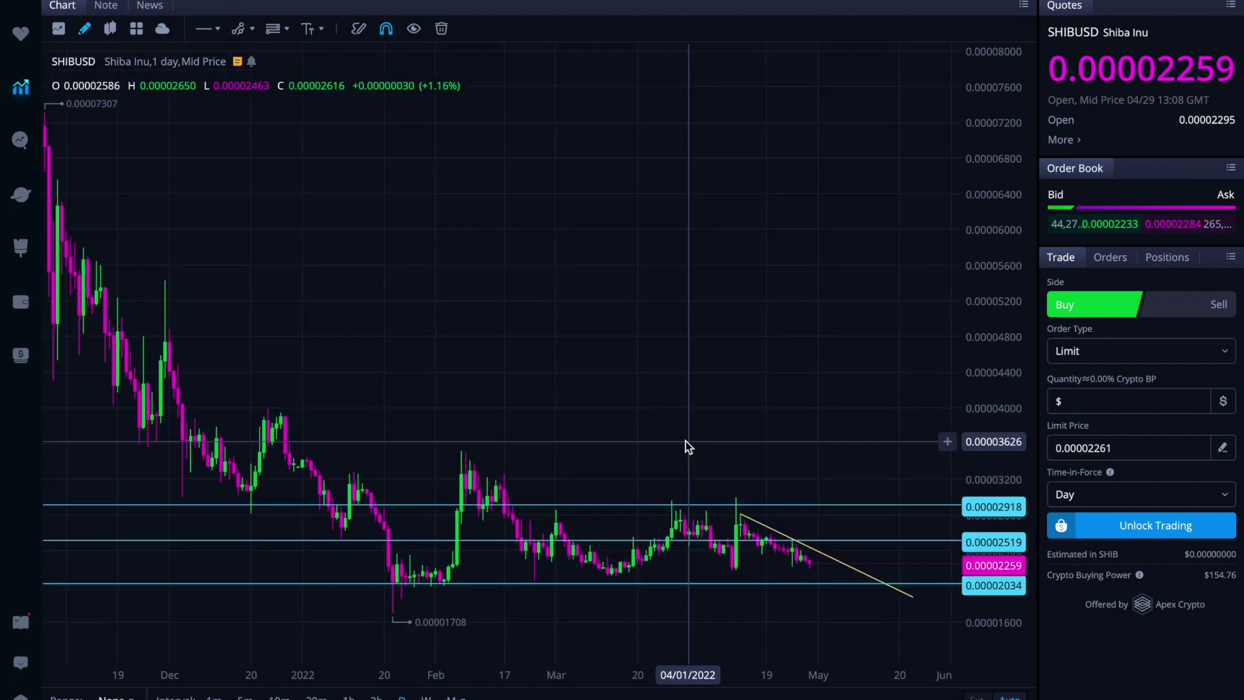
scroll(686, 441, left, 5)
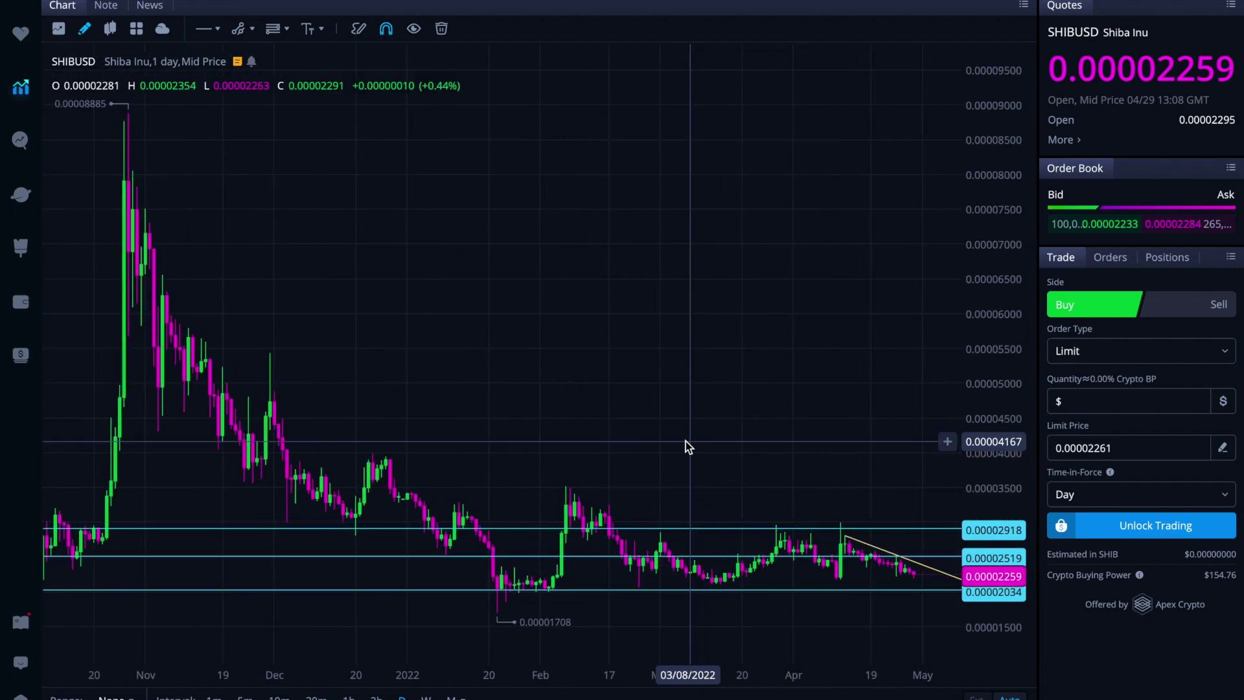
scroll(686, 440, left, 2)
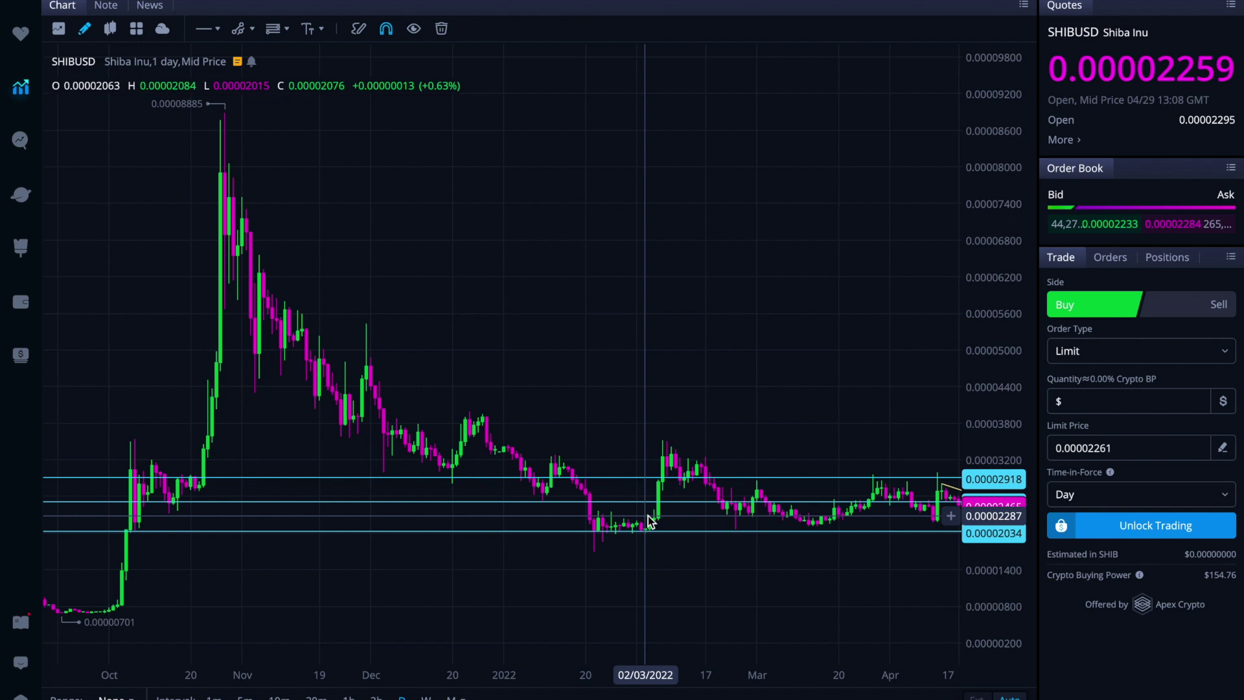
scroll(649, 518, right, 3)
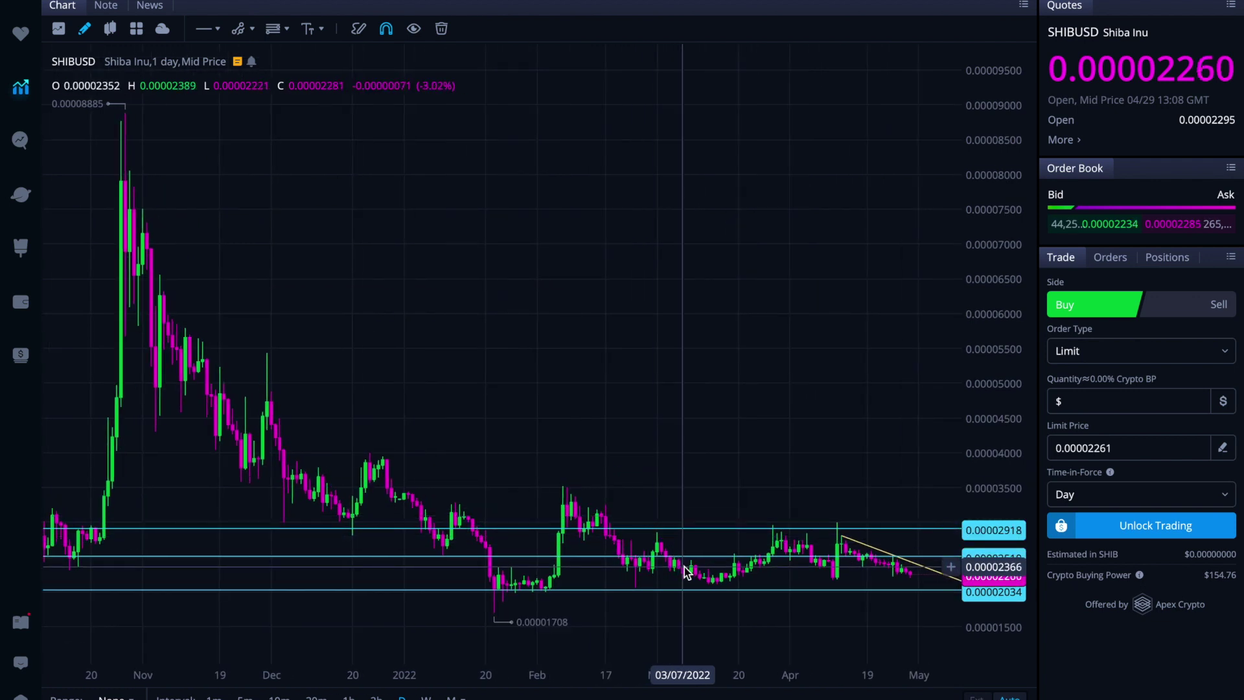
click(216, 29)
click(204, 29)
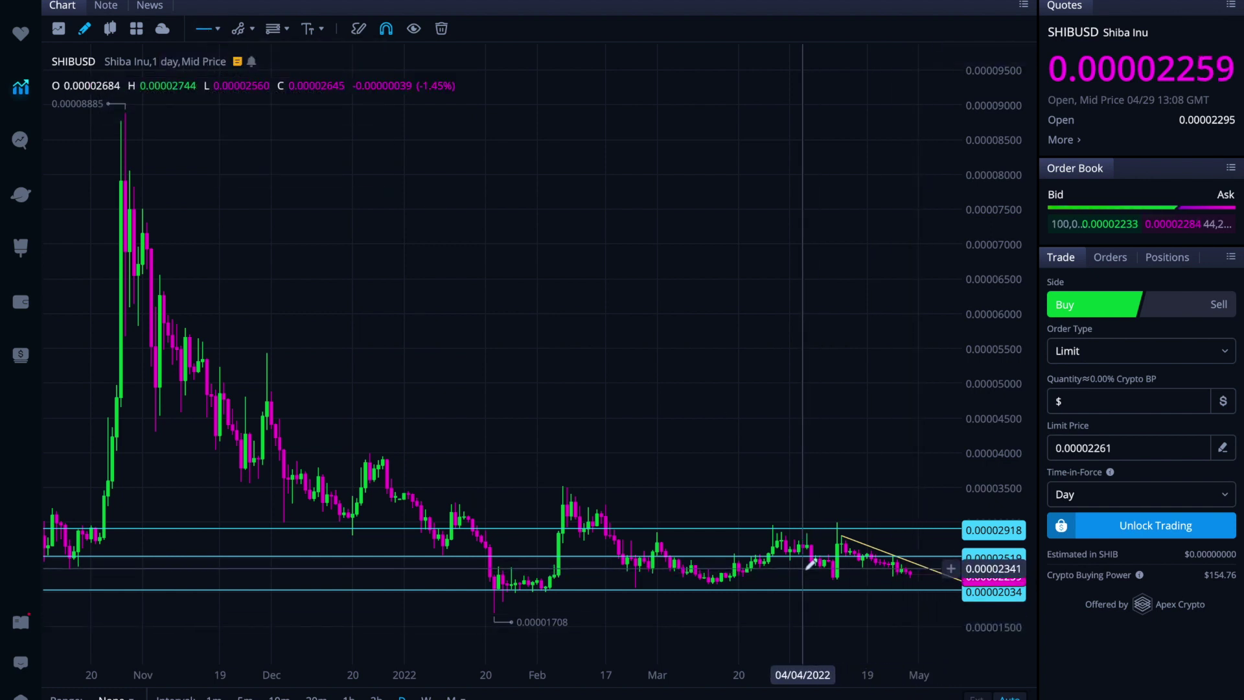
click(808, 568)
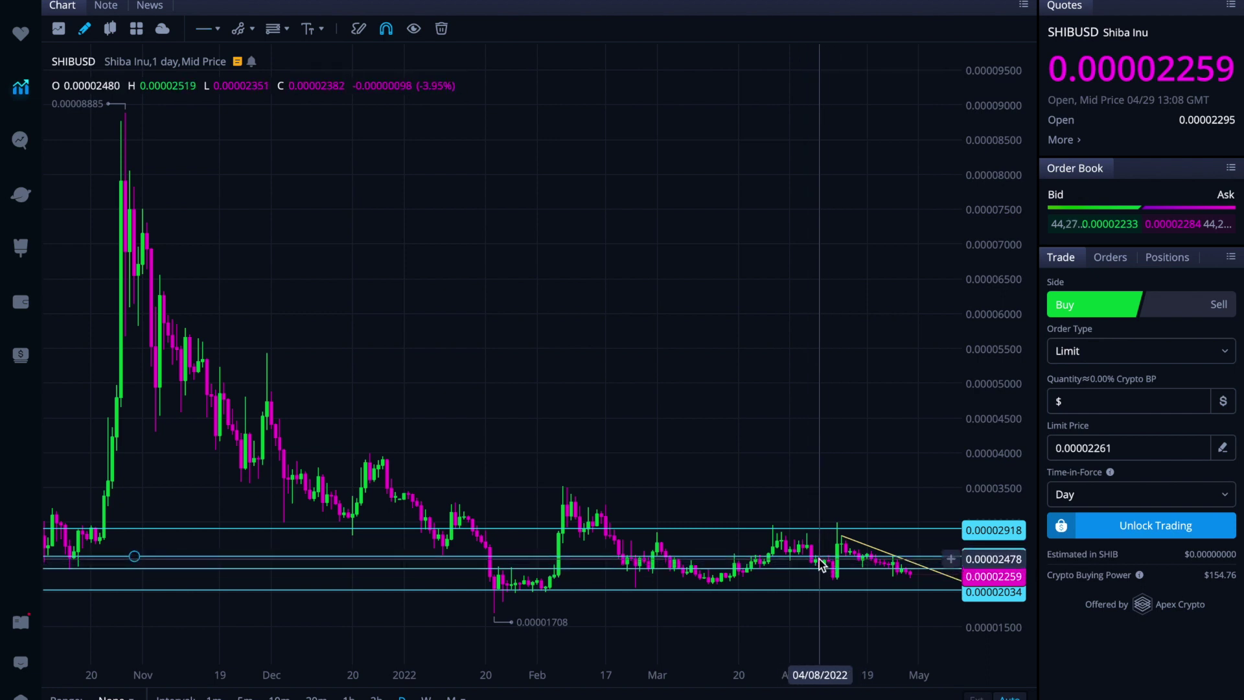
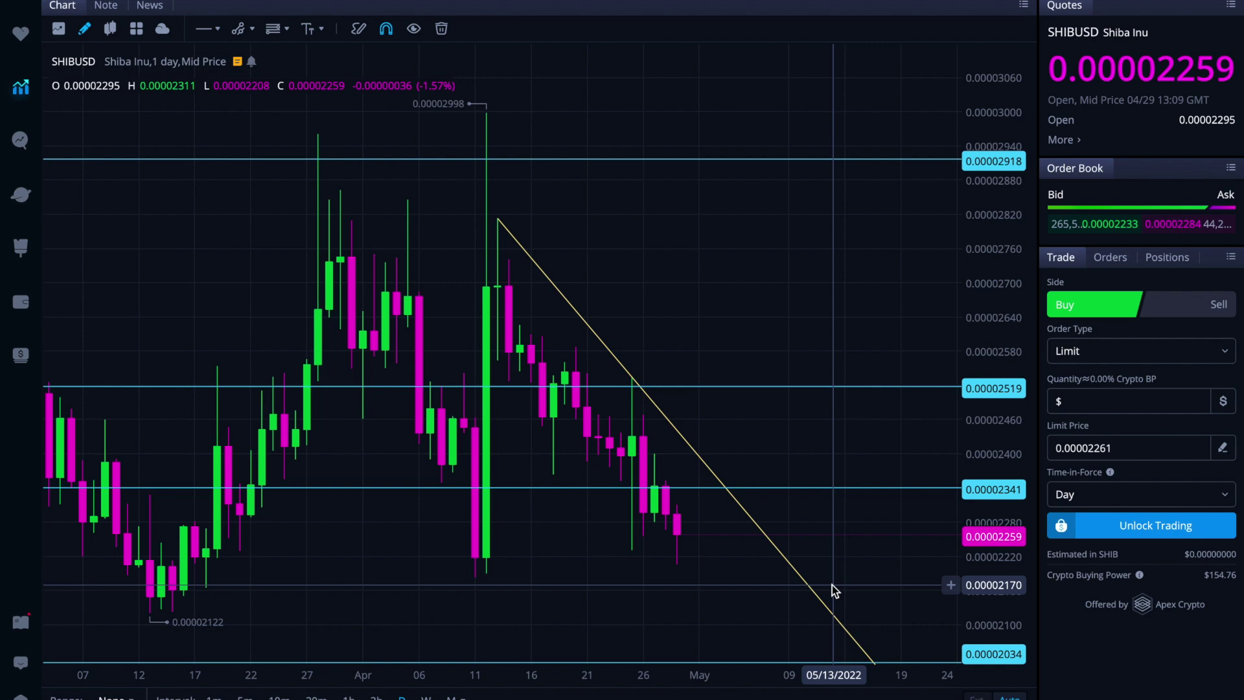
Step: Add a horizontal support line at about 0.00002197, along the mid-April low
scroll(832, 584, down, 3)
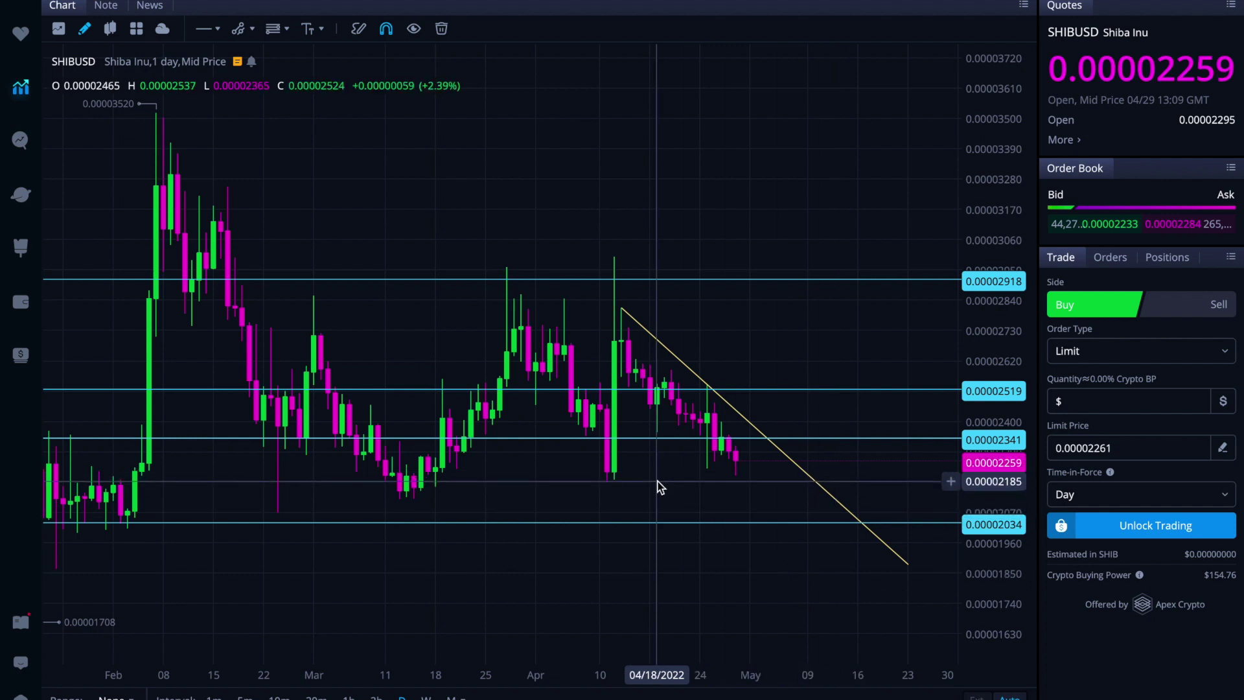
scroll(660, 487, left, 5)
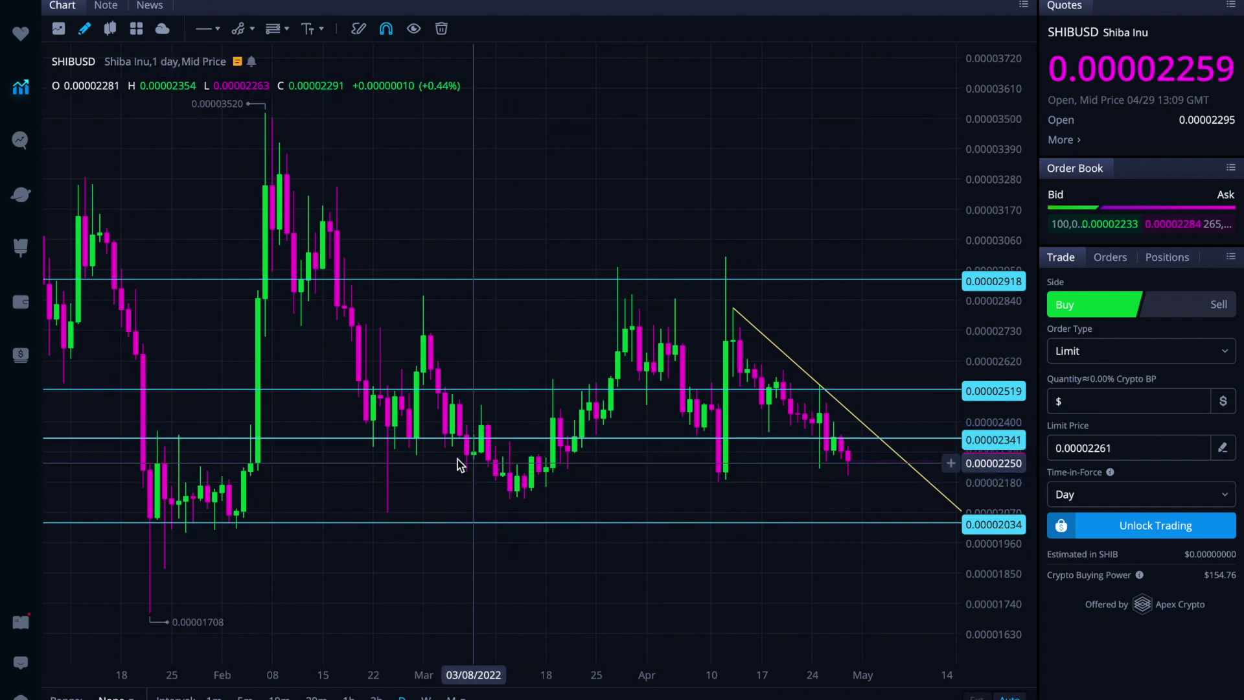
click(205, 32)
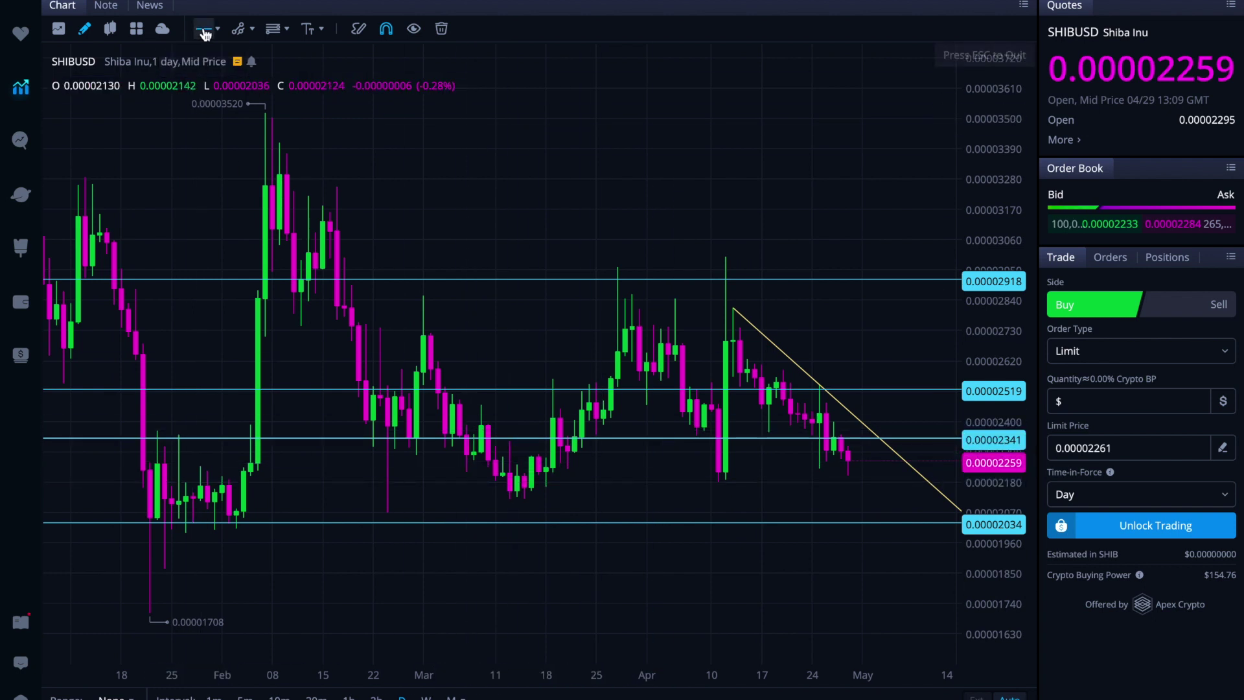
click(185, 478)
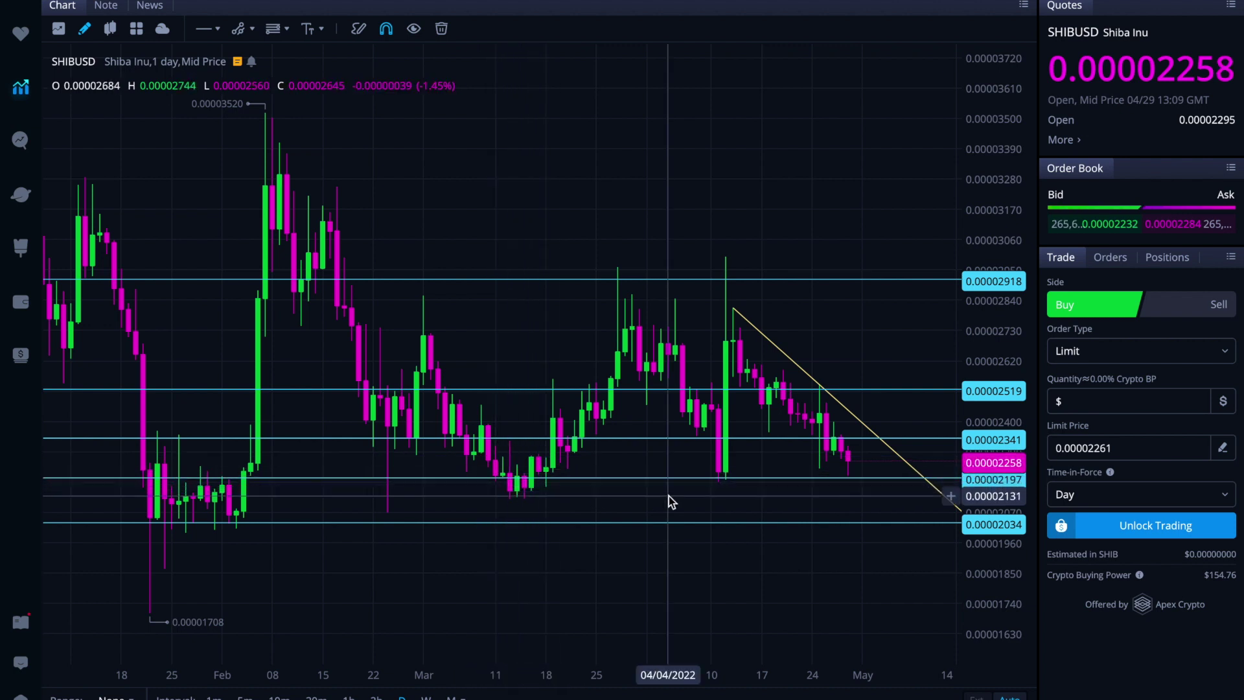
scroll(679, 573, right, 3)
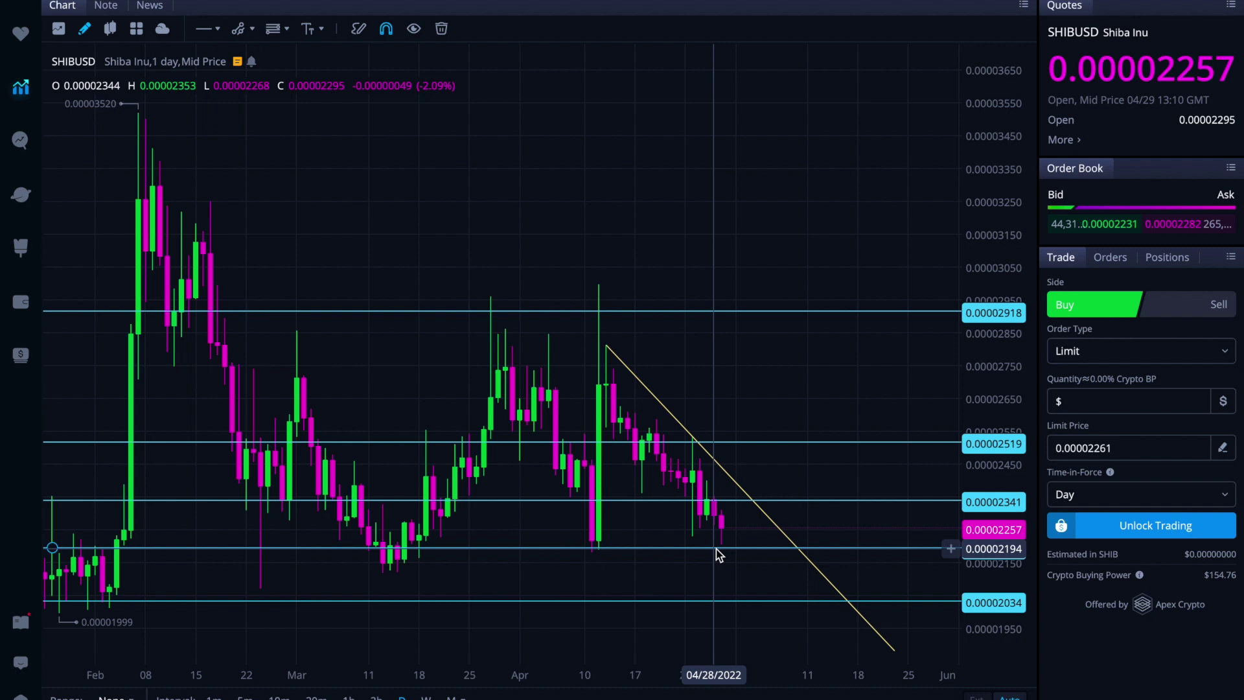
scroll(716, 549, right, 5)
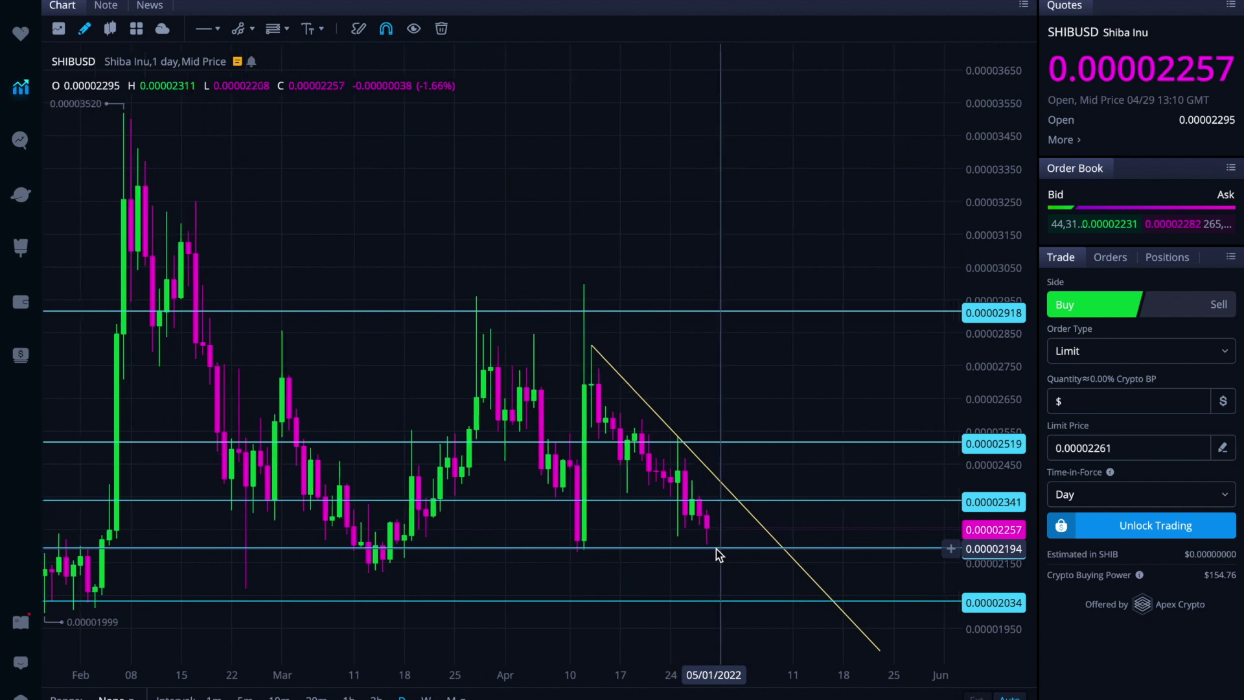